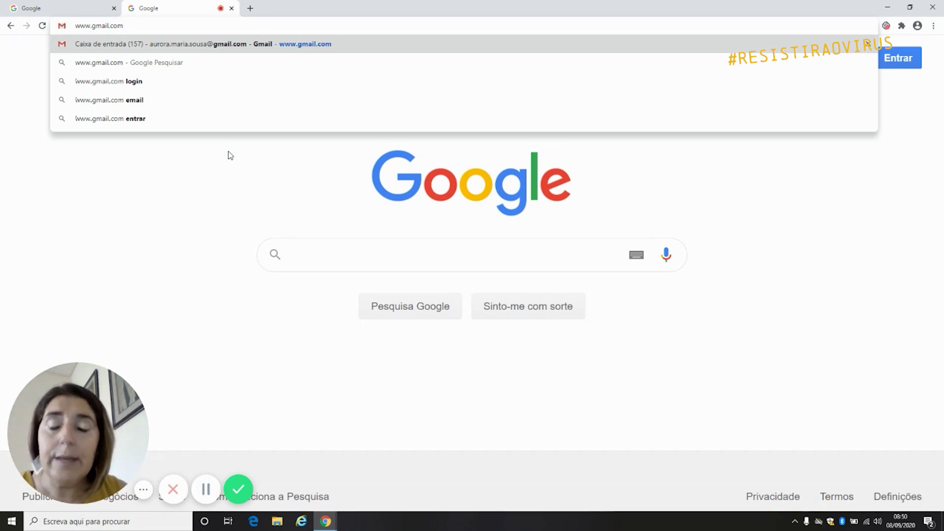
Step: From Gmail's sign-in page, start creating a new Google account for personal use
click(727, 190)
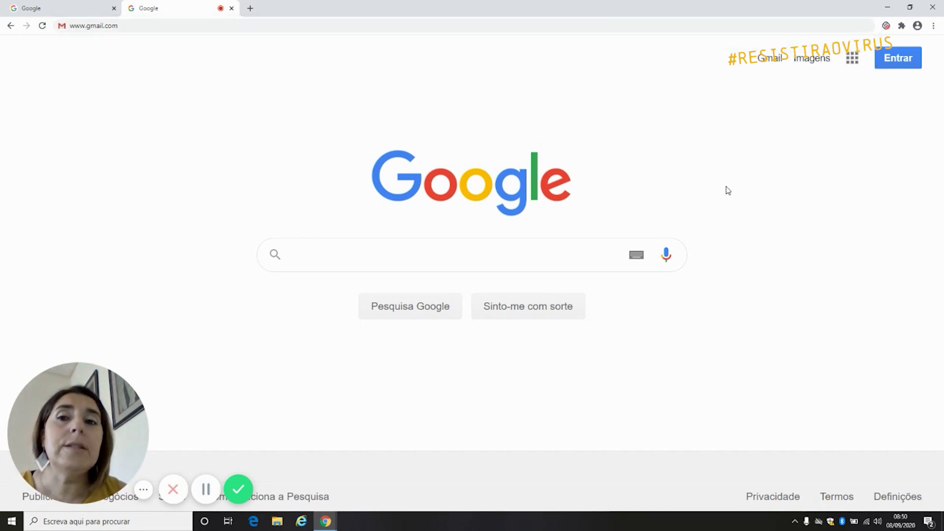
click(769, 59)
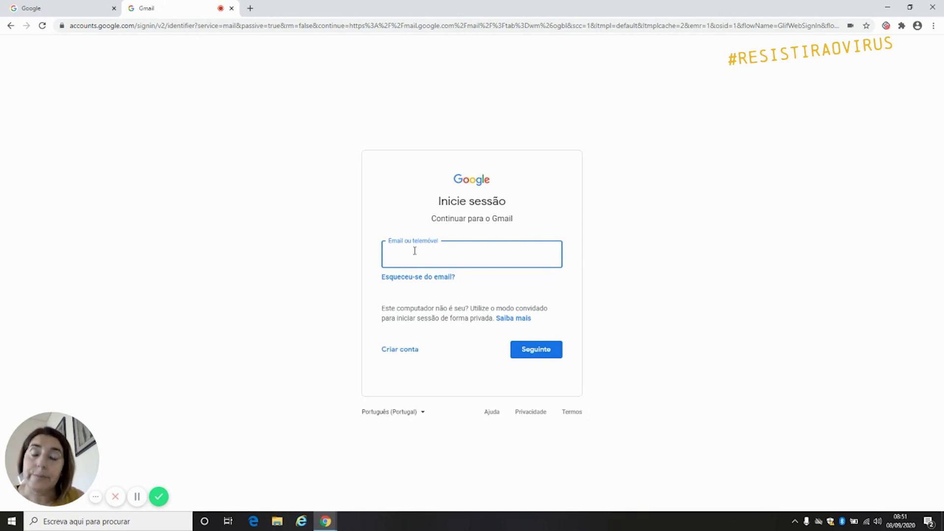
click(400, 352)
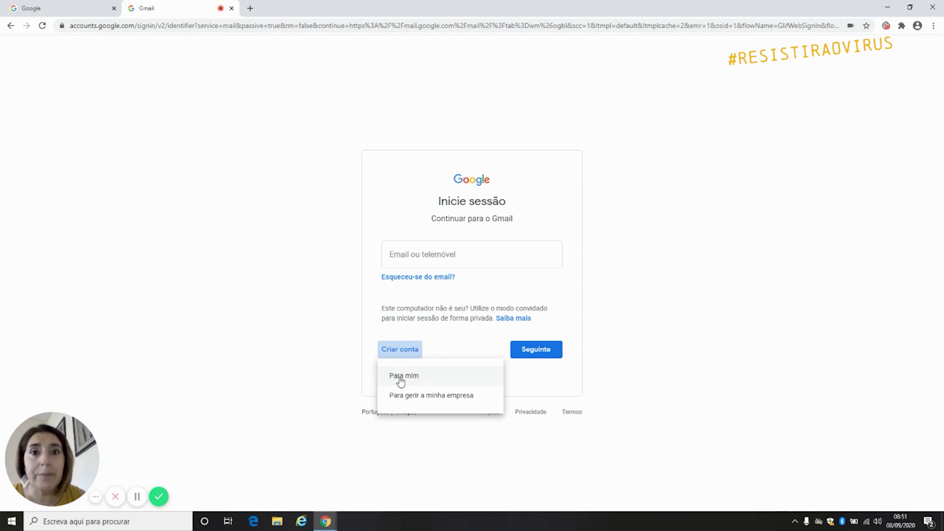
click(401, 379)
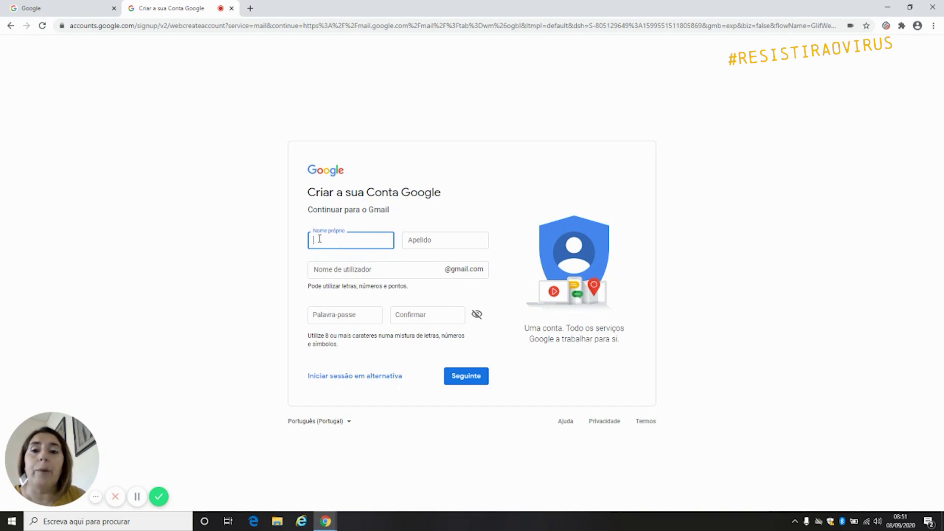
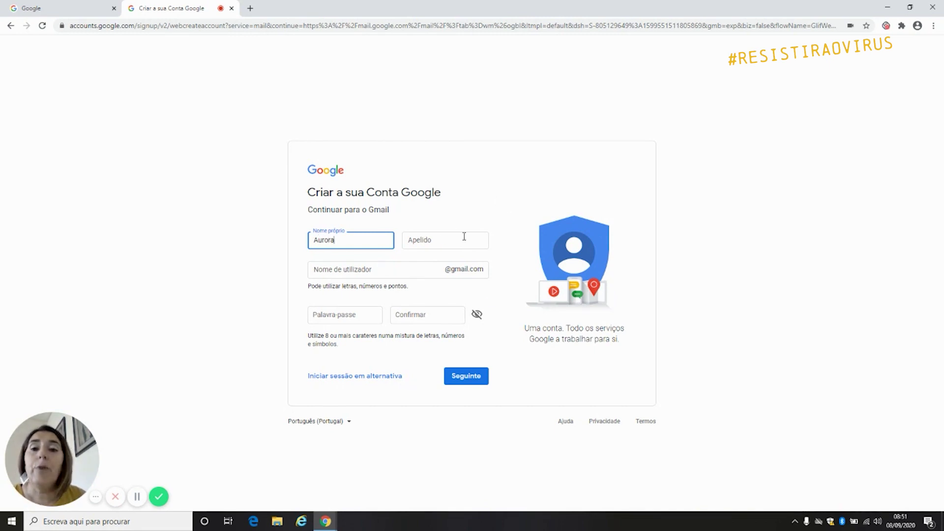
Step: Enter the first name and surname, then erase the suggested username
click(422, 238)
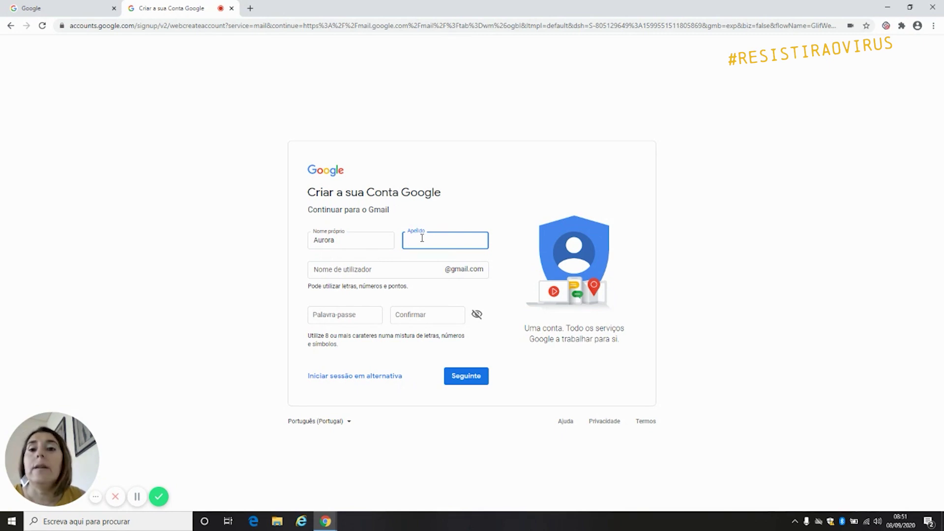
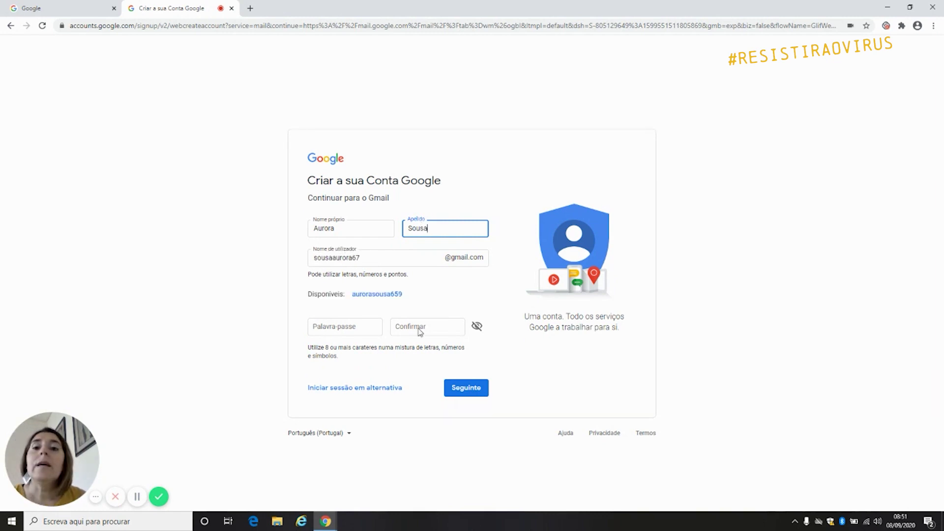
click(389, 257)
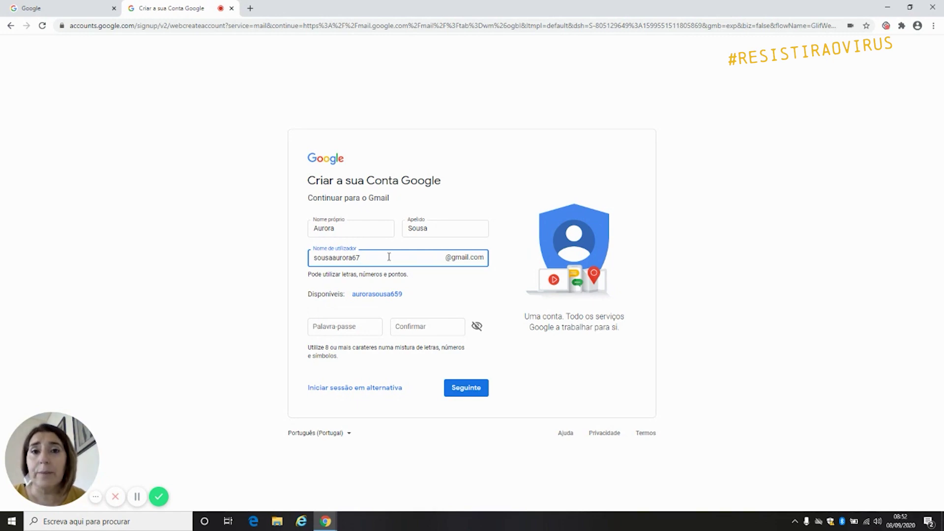
key(BackSpace)
key(BackSpace)
key(BackSpace)
key(BackSpace)
key(BackSpace)
key(BackSpace)
key(BackSpace)
key(BackSpace)
key(BackSpace)
key(BackSpace)
key(BackSpace)
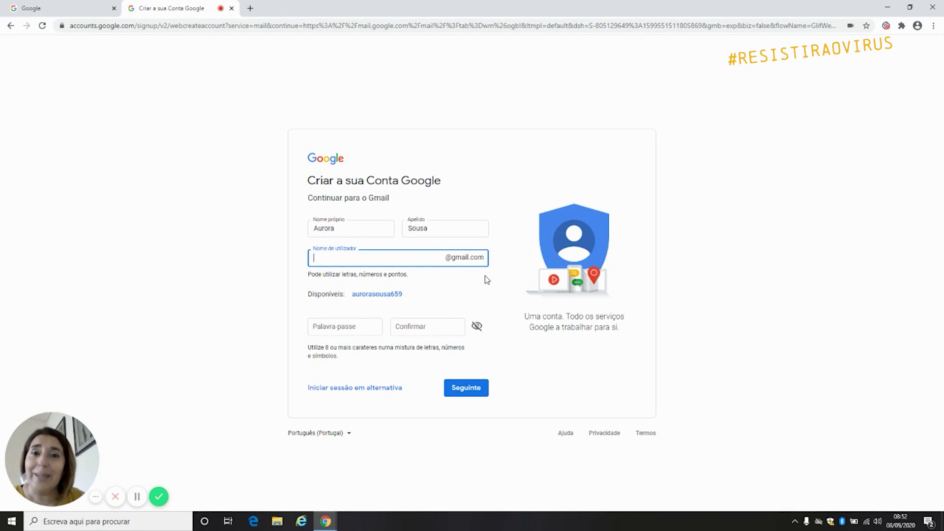
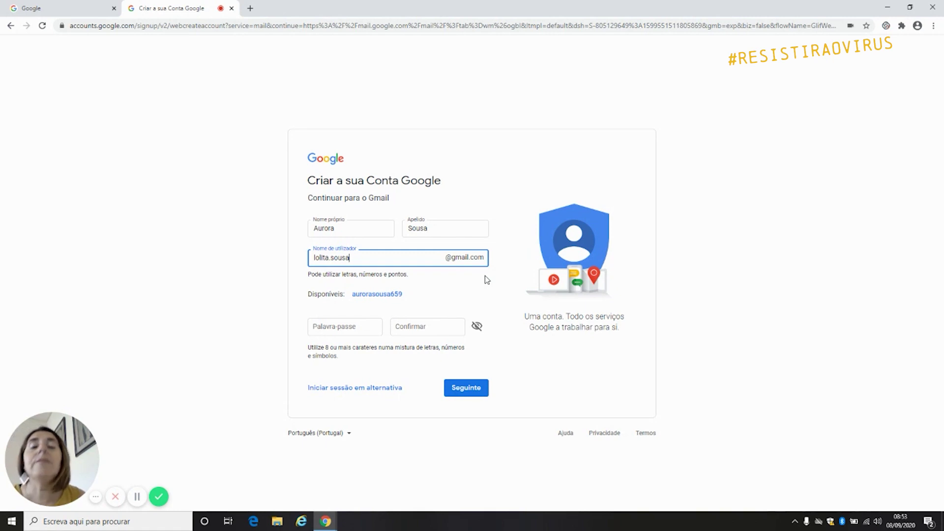
Step: Type a custom username and append digits once it is reported as taken
click(351, 325)
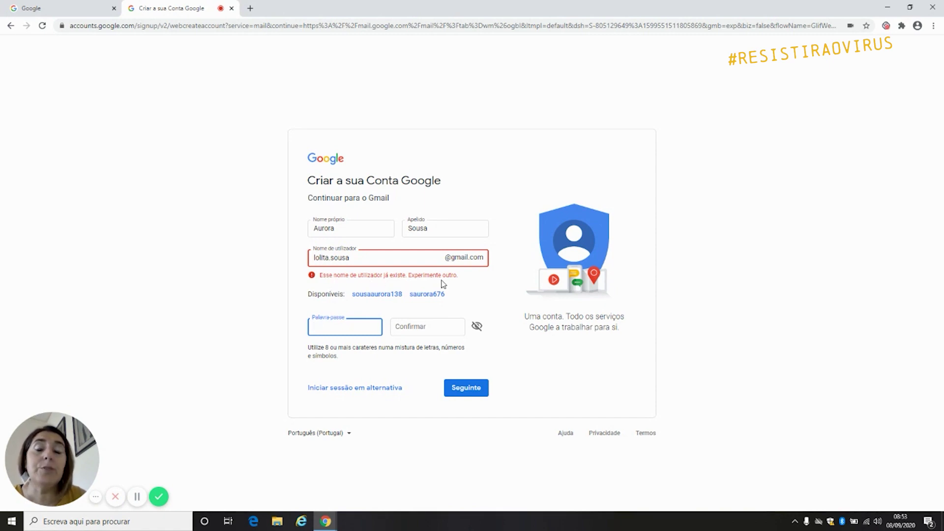
click(357, 257)
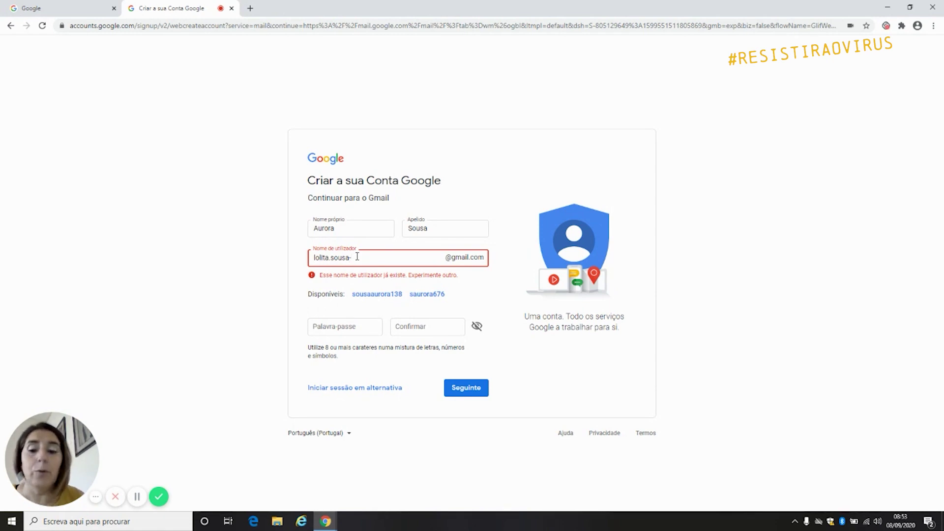
text(2020)
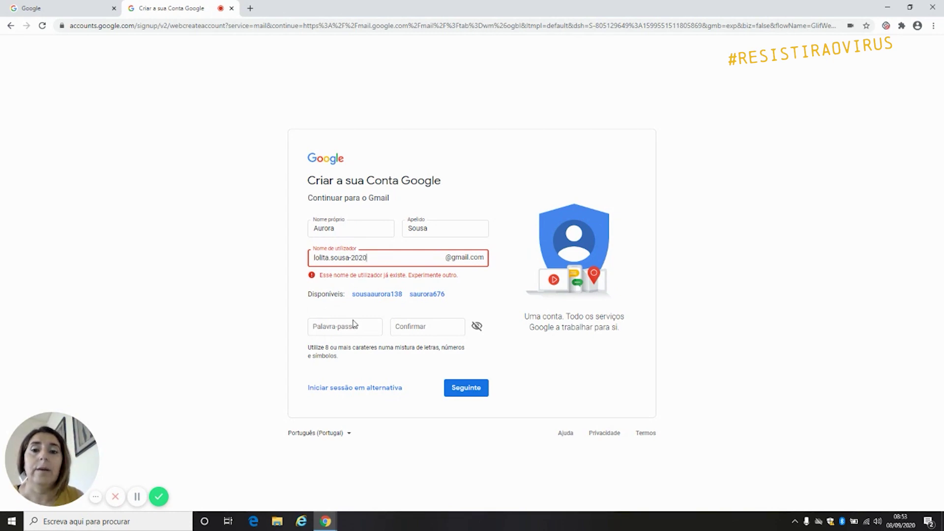
click(348, 331)
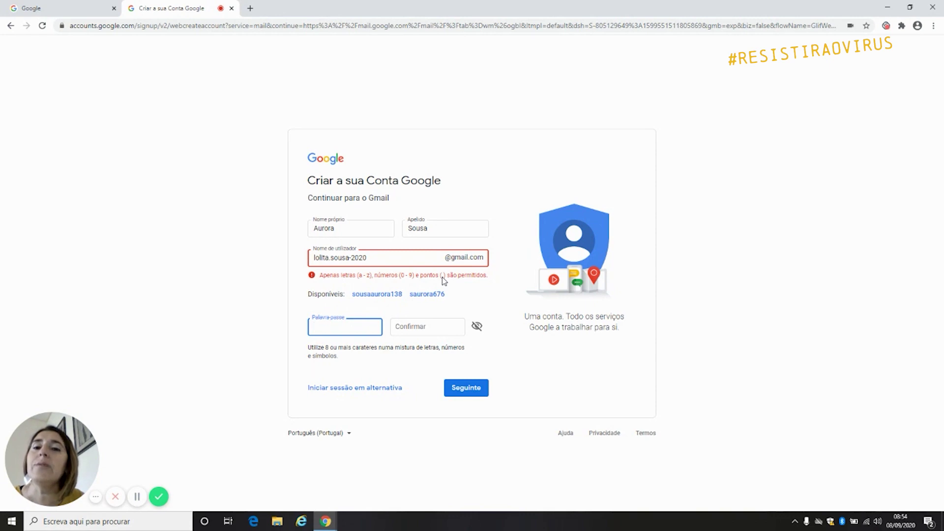
Step: Remove the hyphen, then change the digits and add a dot and a letter until the username validates
click(354, 258)
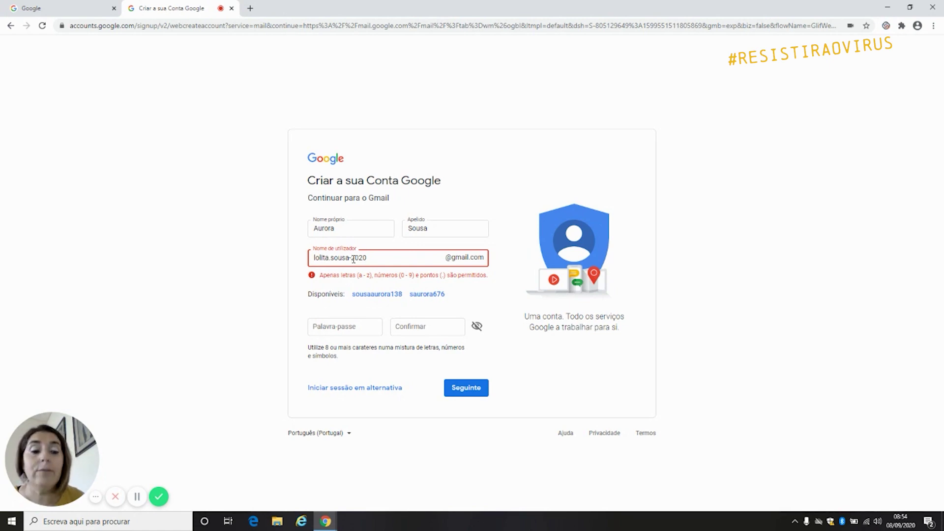
key(BackSpace)
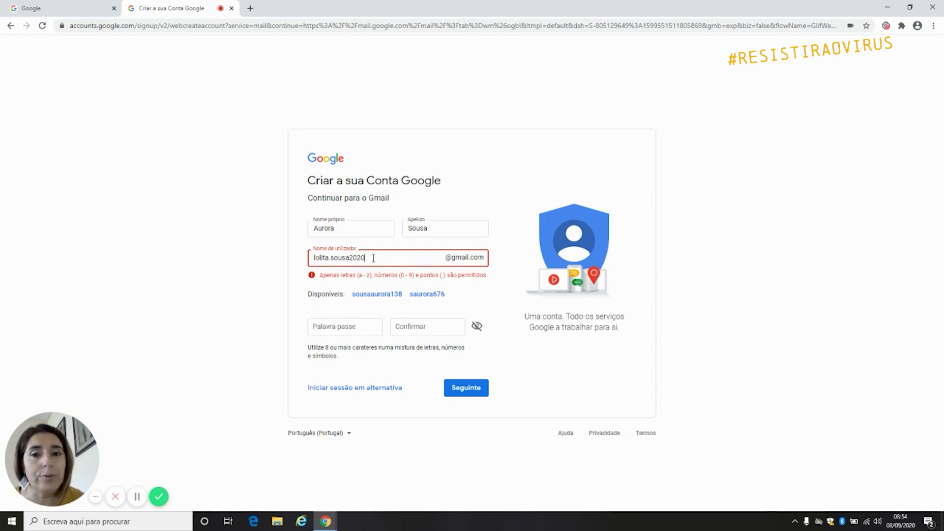
text(2)
text(021)
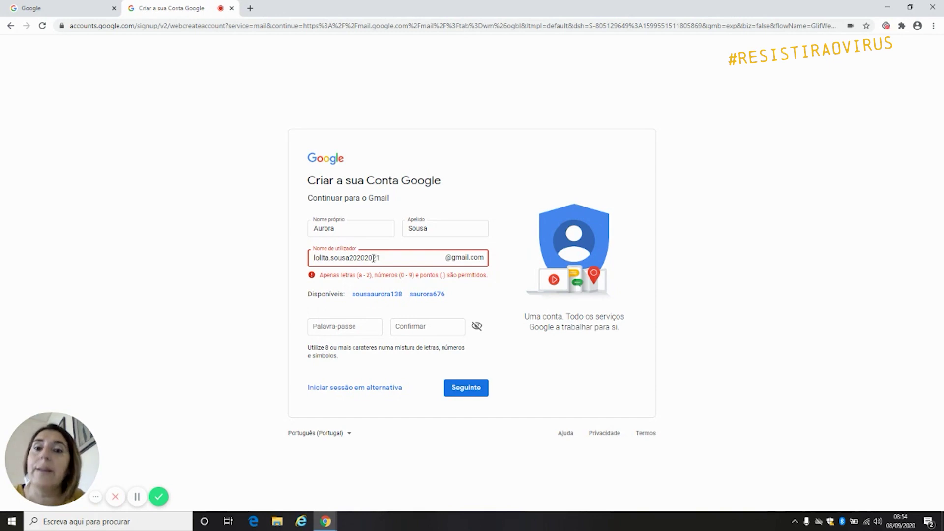
click(337, 325)
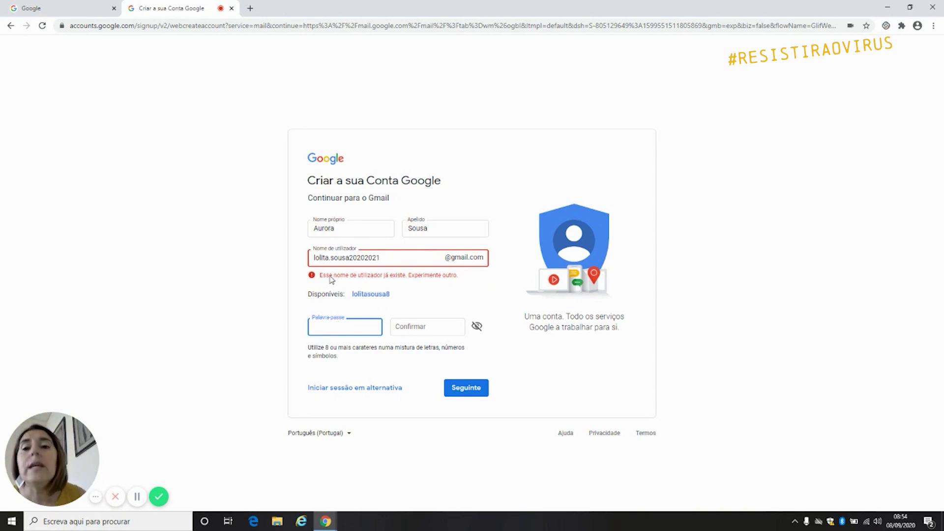
click(365, 257)
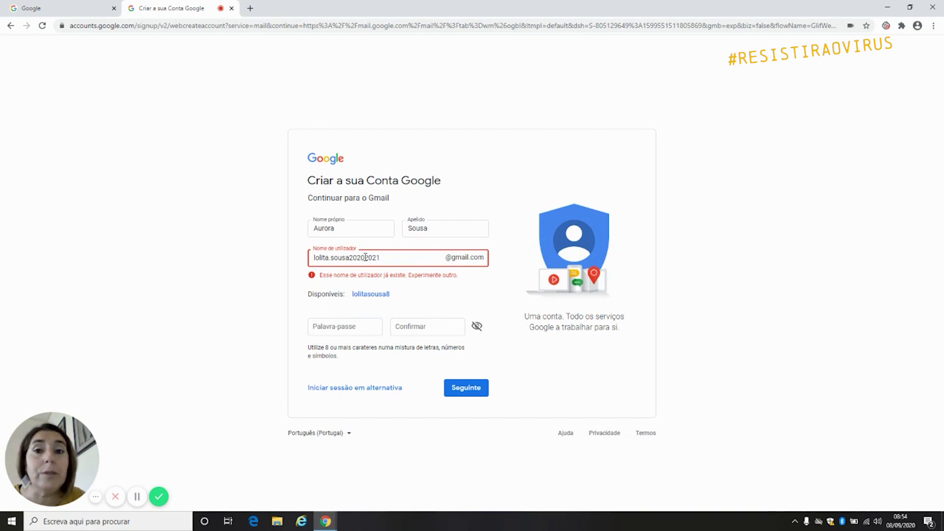
text(.)
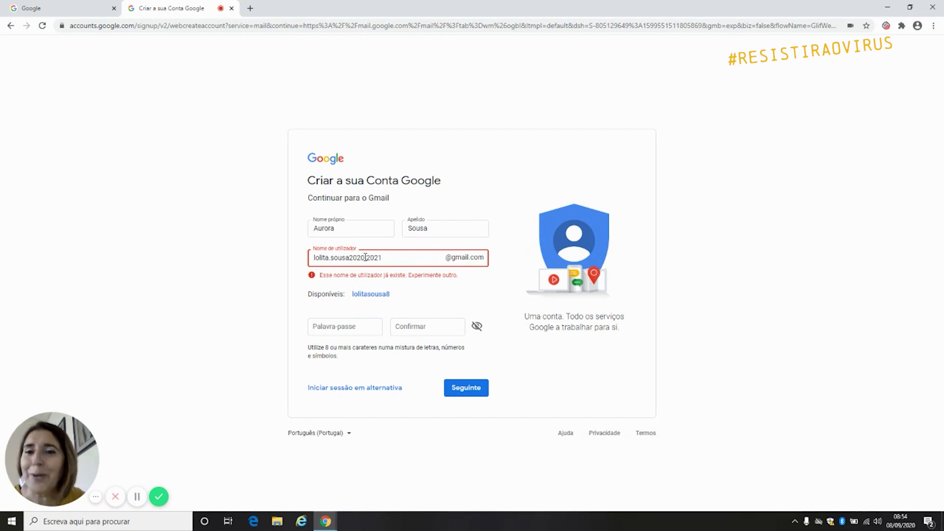
click(337, 329)
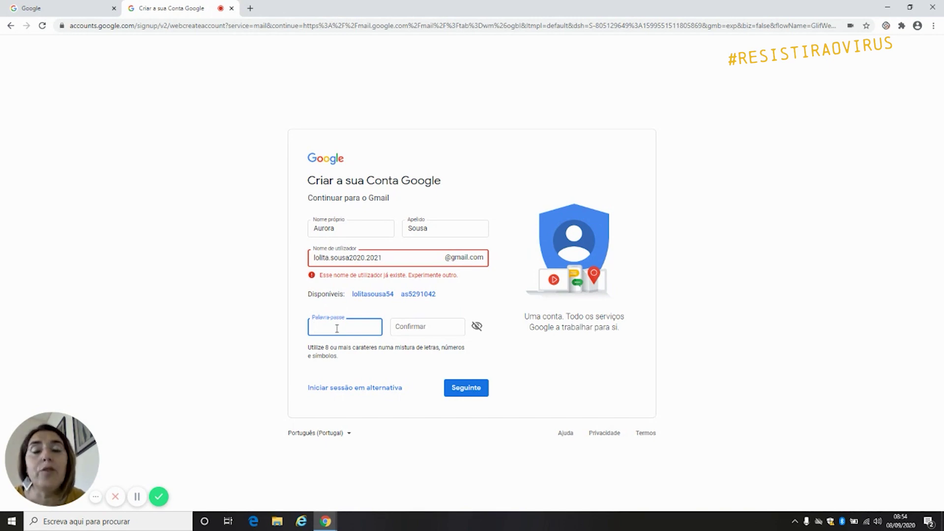
click(332, 259)
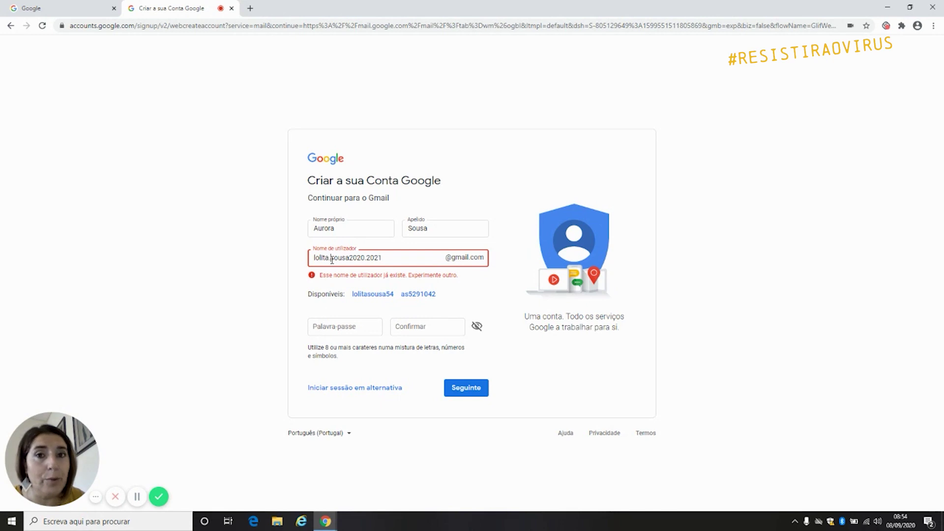
text(m)
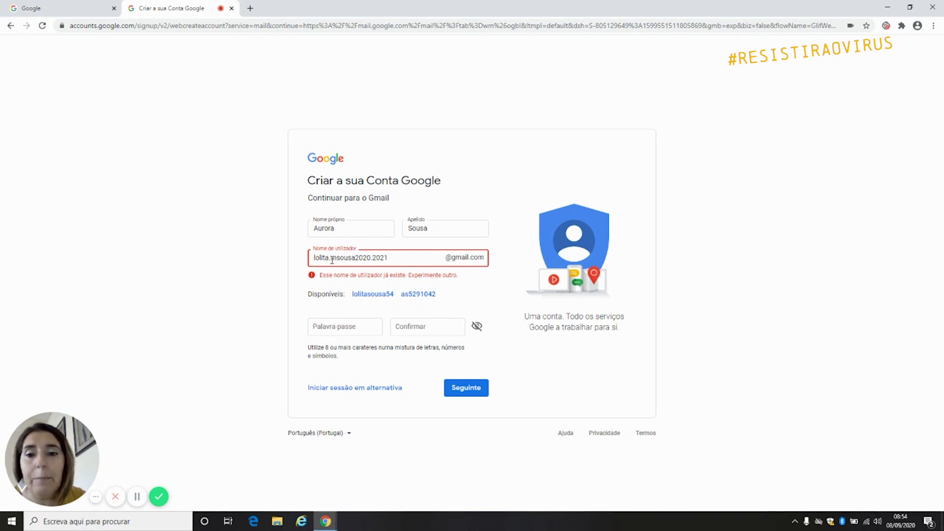
click(328, 345)
Step: Place the cursor in the Palavra-passe field
click(340, 328)
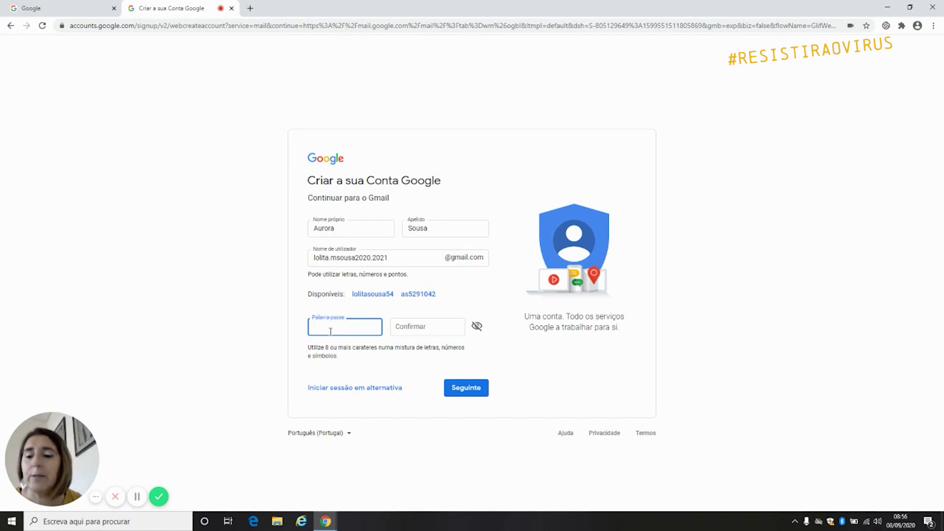
Step: Enter and confirm the account password, check it visibly, then submit the form
text(a)
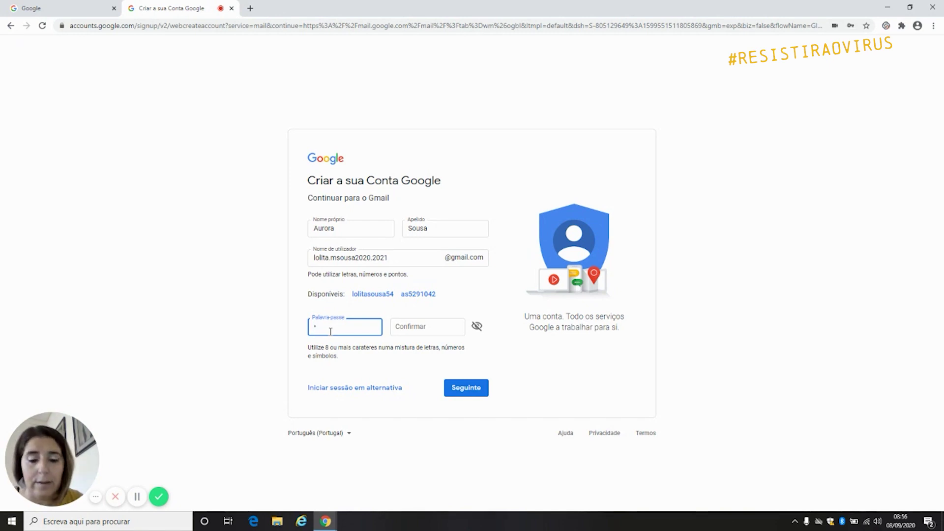
text(aaaa)
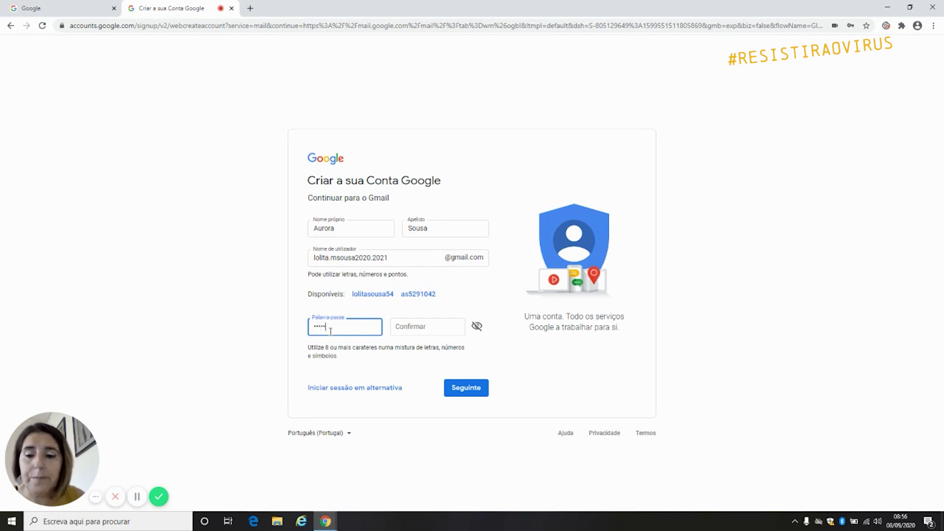
text(aa)
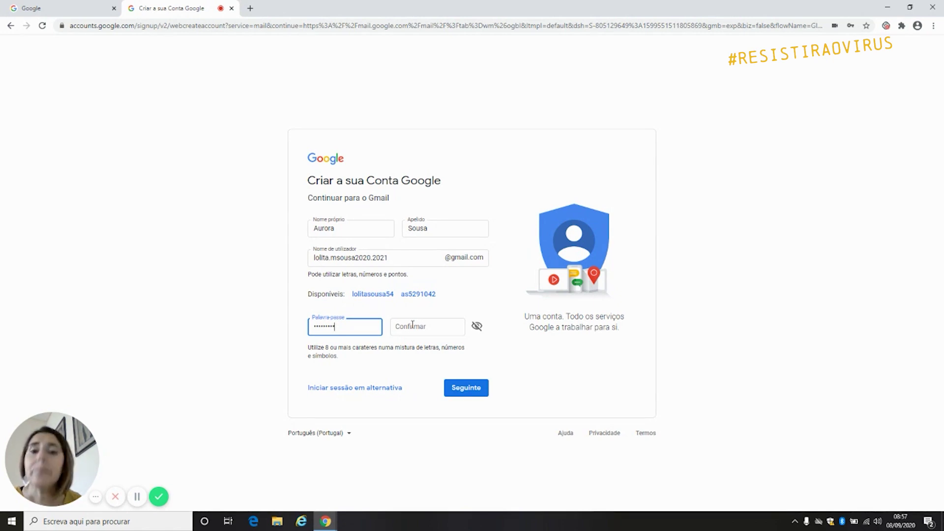
click(405, 328)
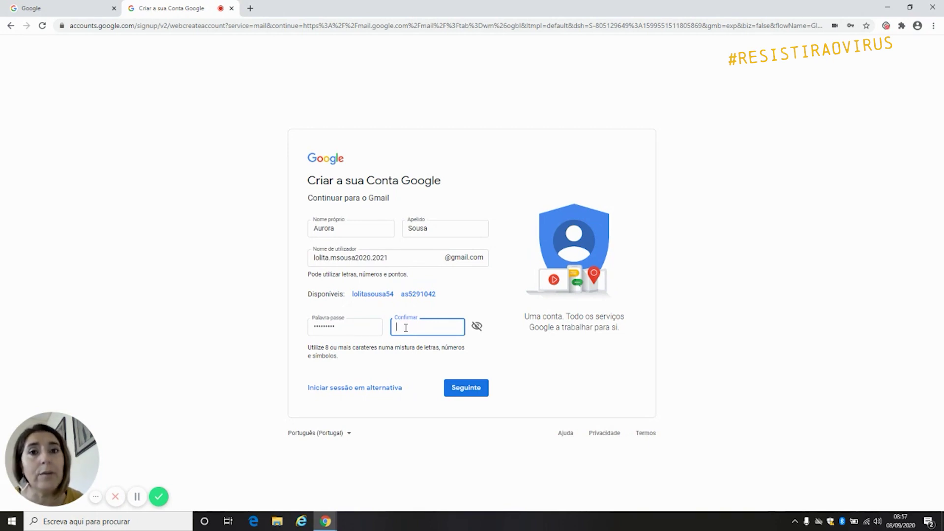
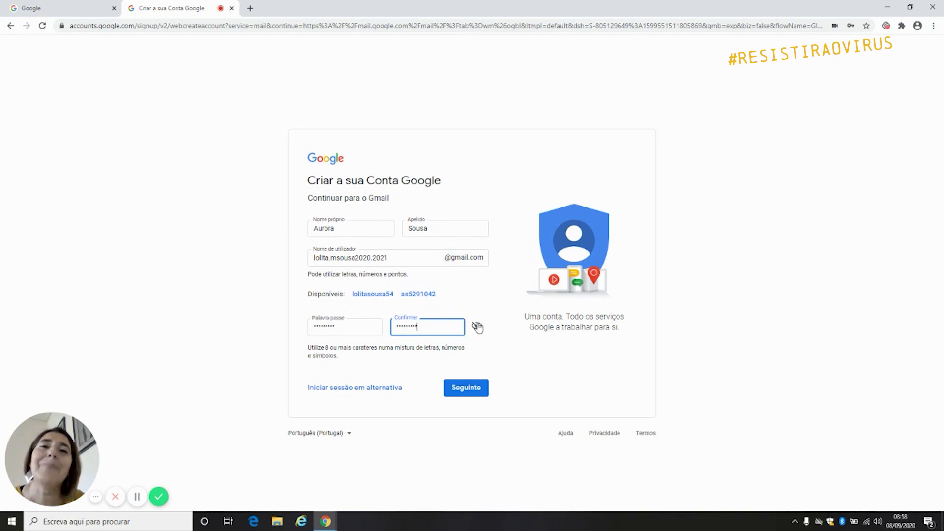
click(477, 327)
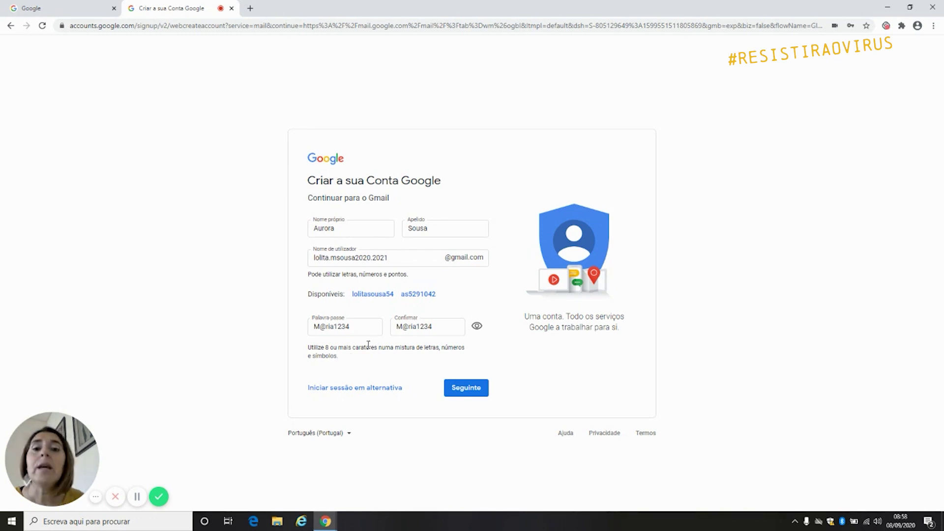
click(476, 327)
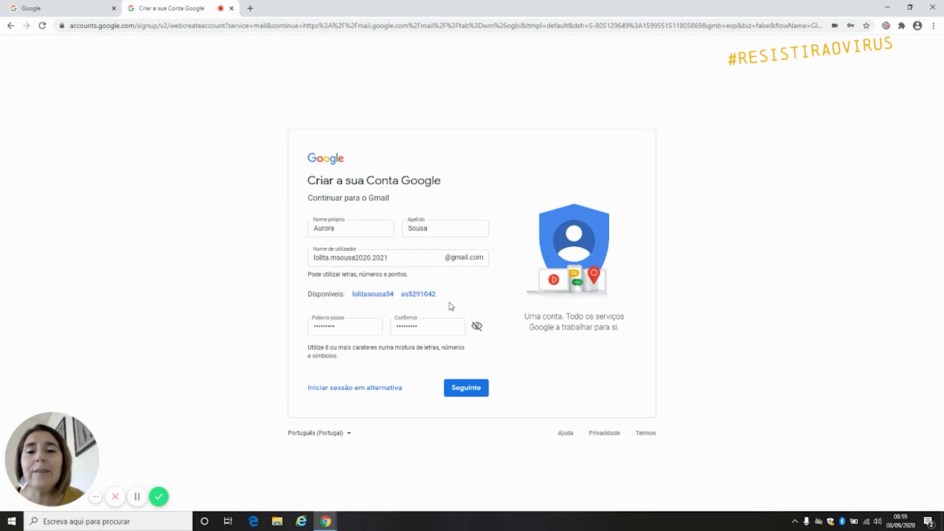
click(470, 386)
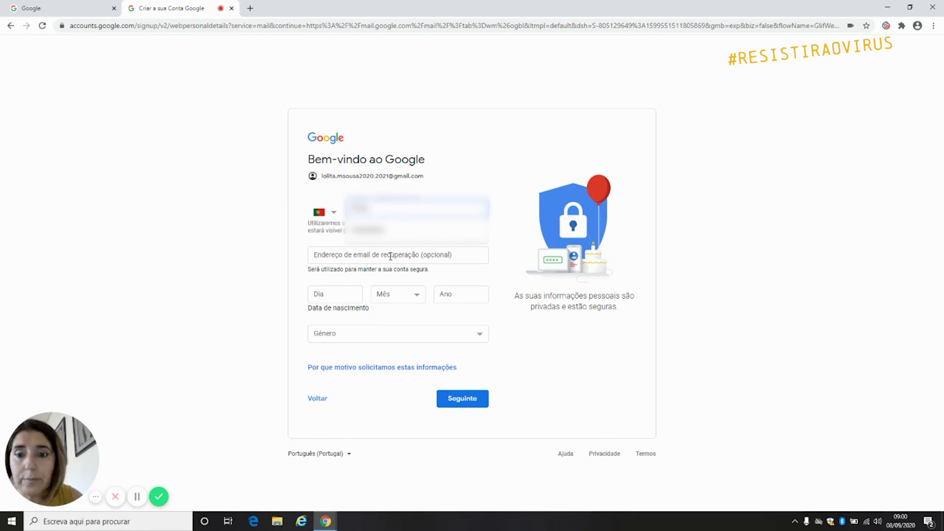
Step: Enter the phone number and begin filling in the birth day
text(9123)
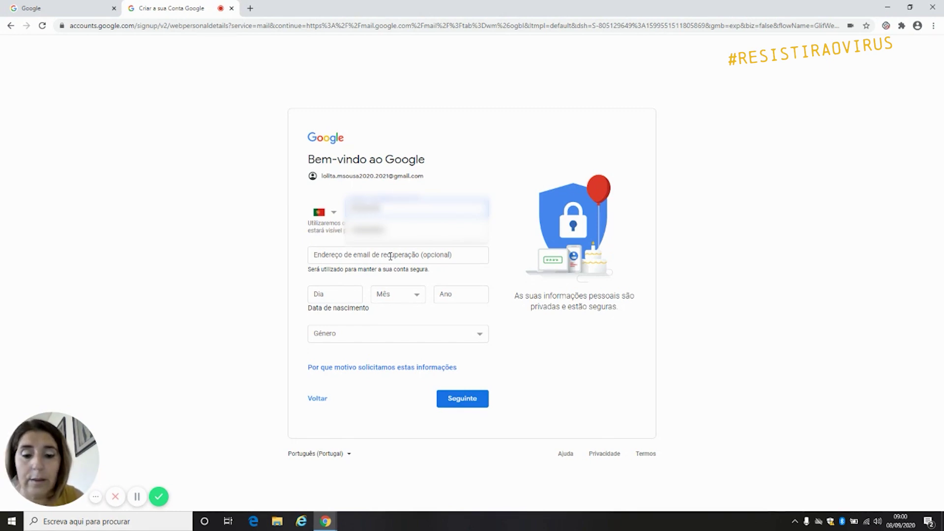
text(4)
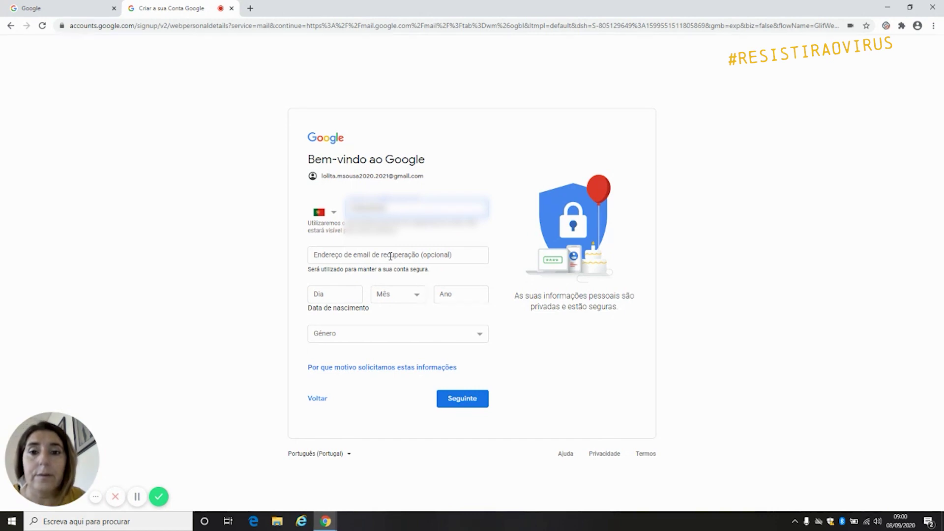
click(337, 290)
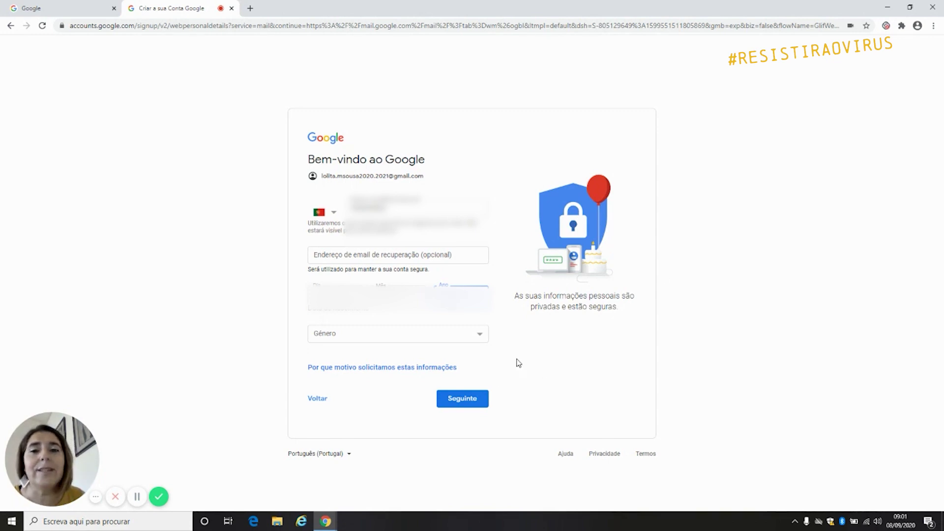
Step: Set the gender to Feminino and continue with Seguinte
click(486, 339)
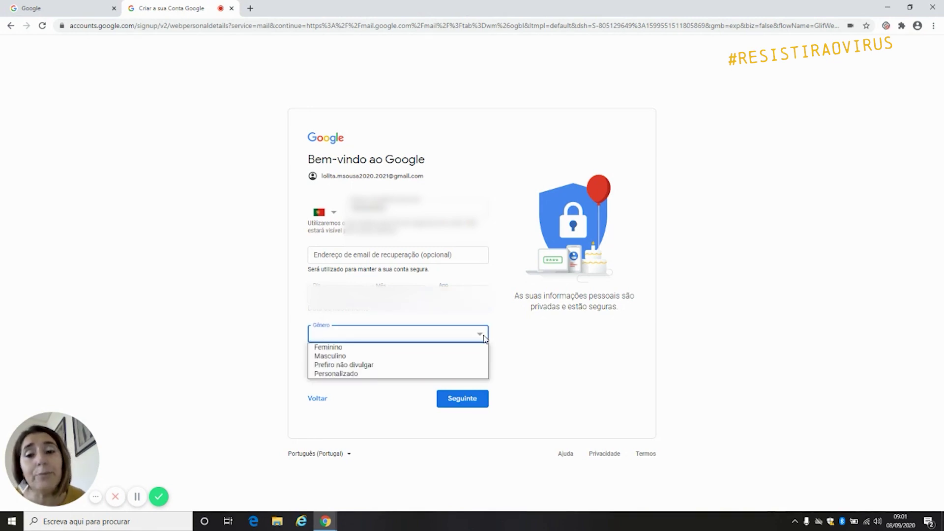
click(415, 349)
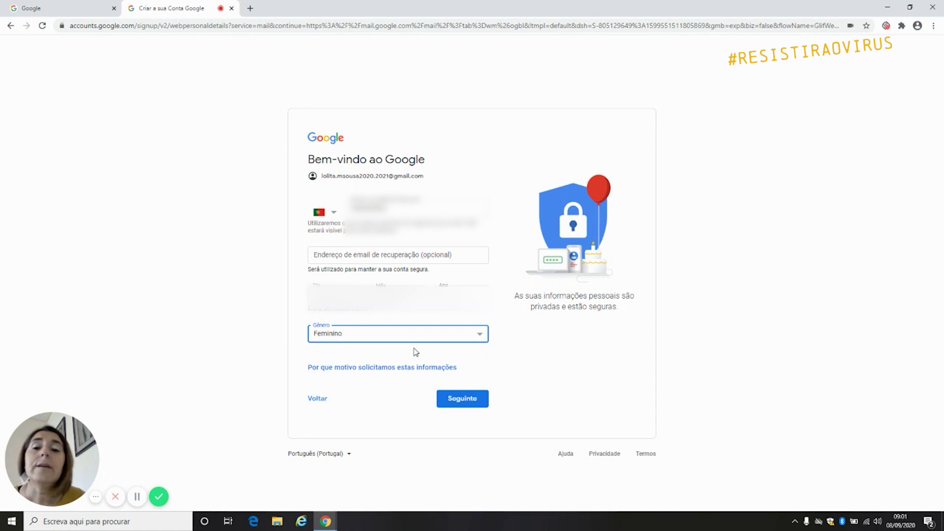
click(463, 404)
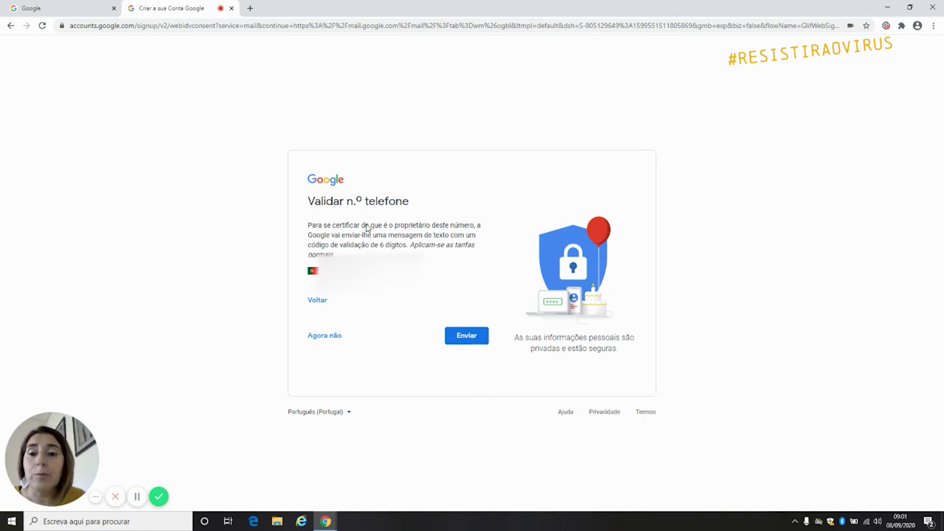
Step: Send the 6-digit validation code to the phone by text message
click(471, 338)
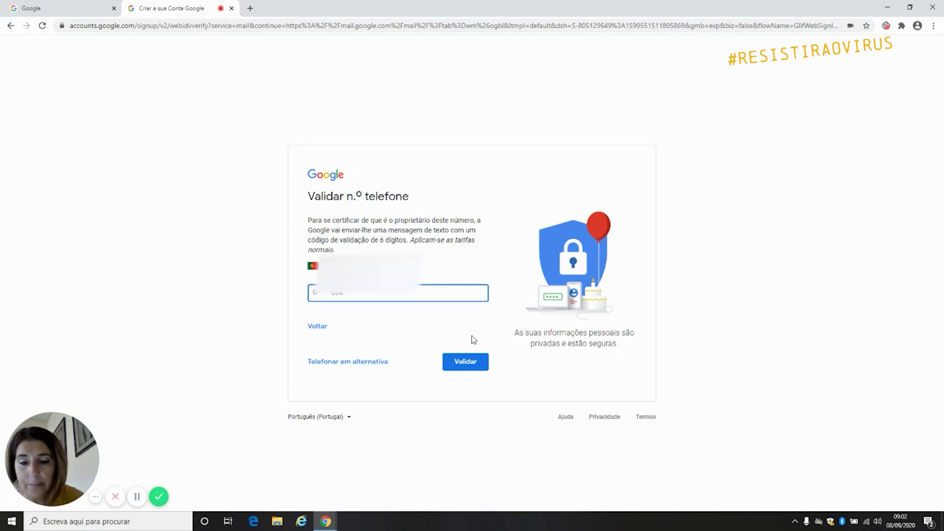
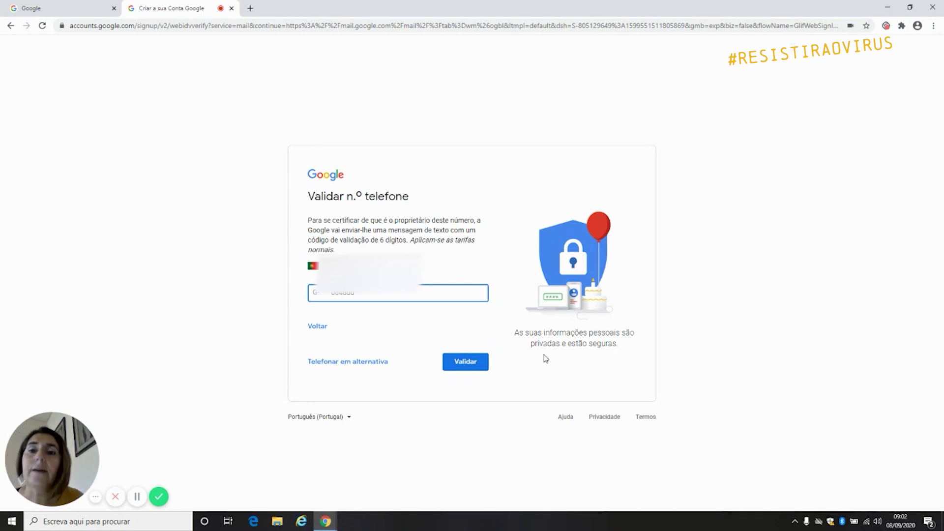
Step: Enter the received validation code and confirm it with Validar
click(467, 364)
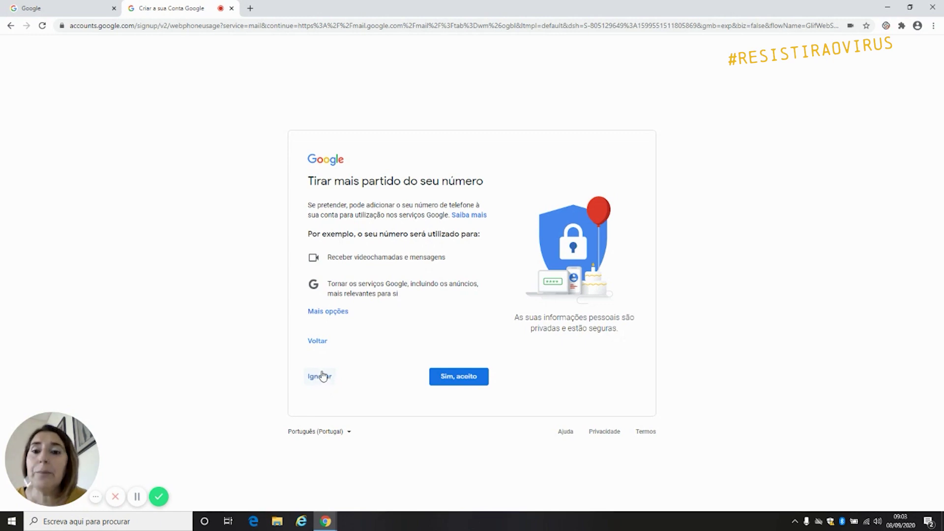
Step: Skip the extra phone-number uses with Ignorar
click(322, 377)
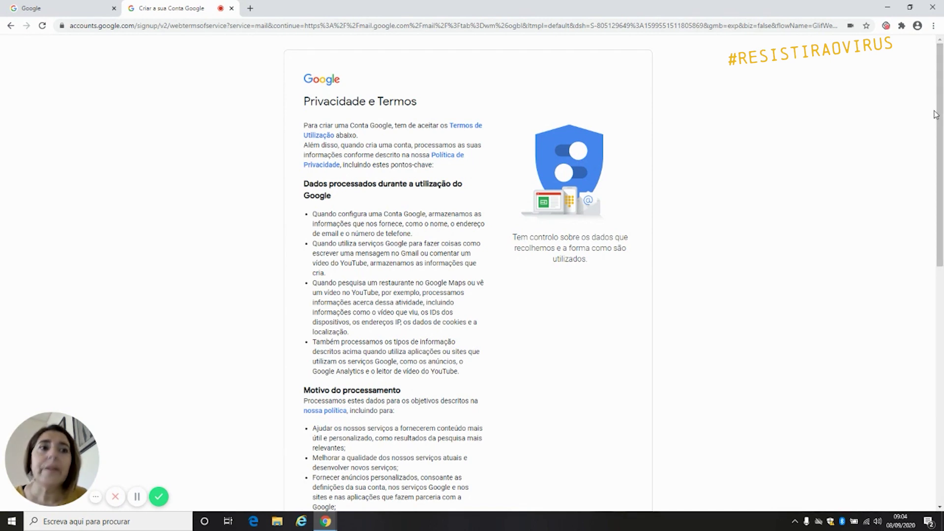
Step: Tick both consent boxes: 'Aceito os Termos de Utilização do Google' and the personal-information processing agreement
drag(943, 119, 942, 419)
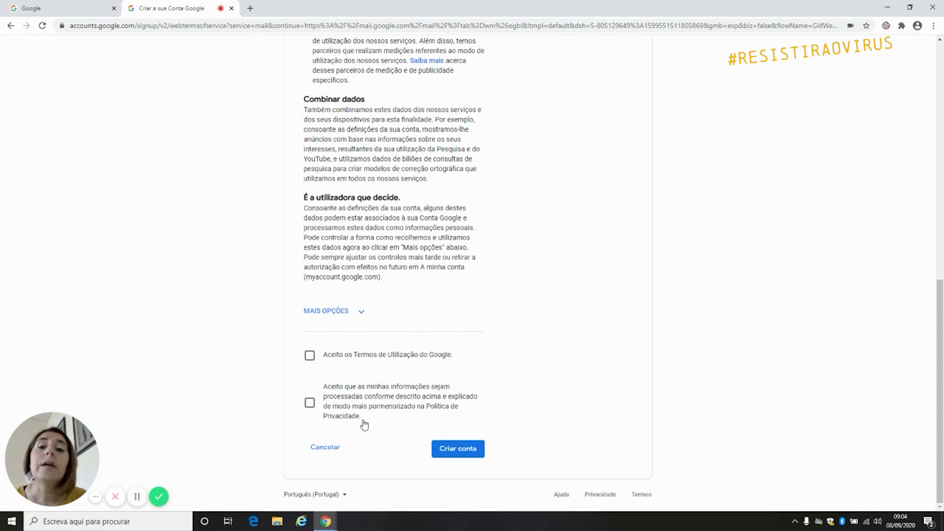
click(310, 357)
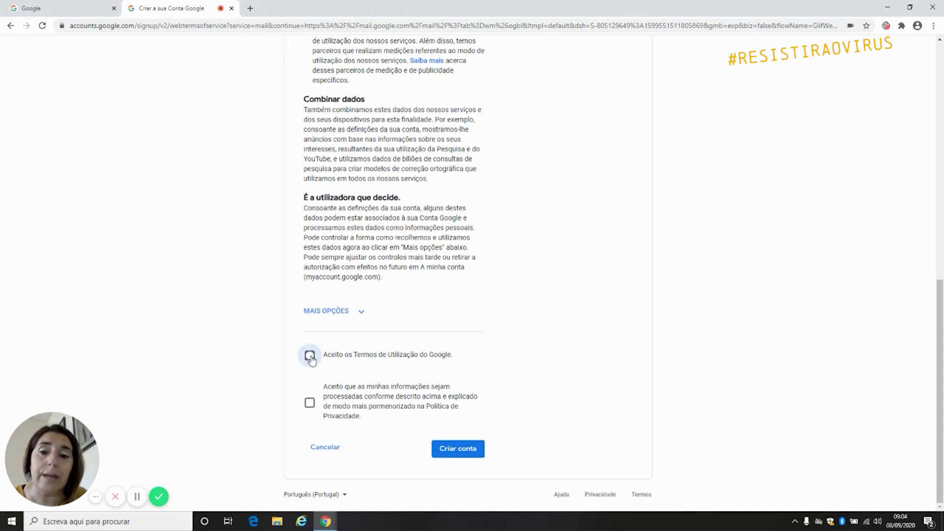
click(310, 404)
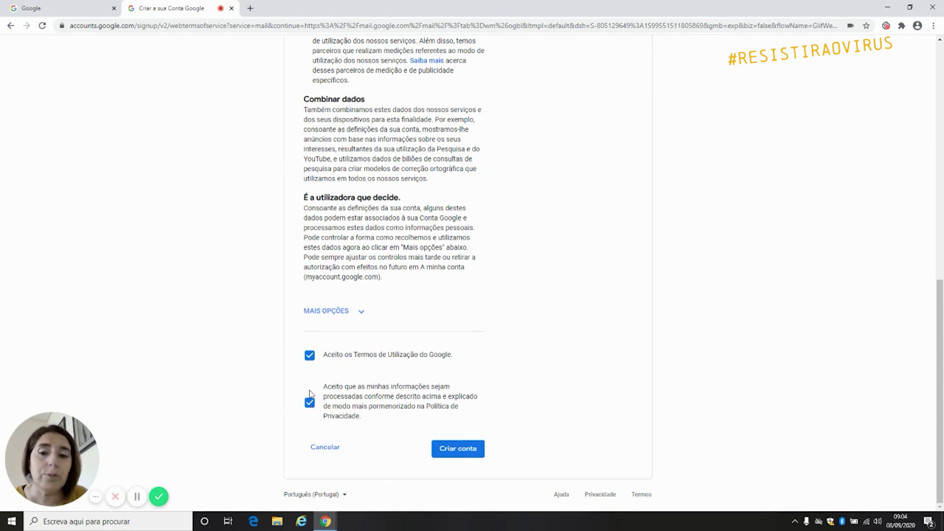
Step: Submit the signup with 'Criar conta' and choose 'Mais opções' for detailed personalization settings
click(460, 452)
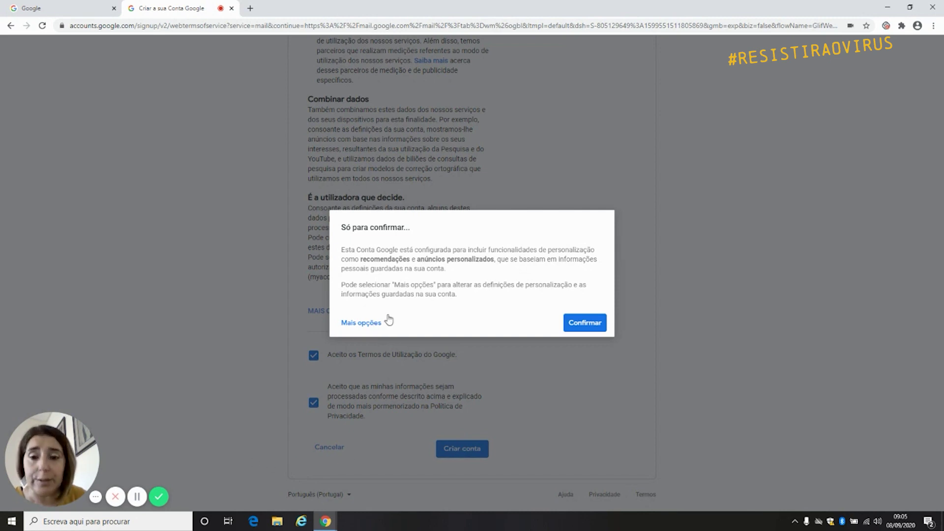
click(367, 325)
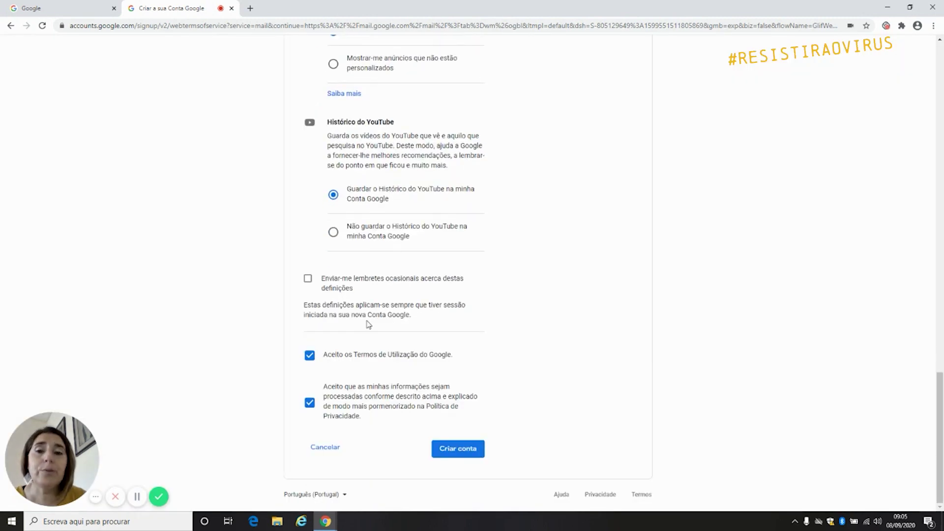
scroll(925, 256, up, 13)
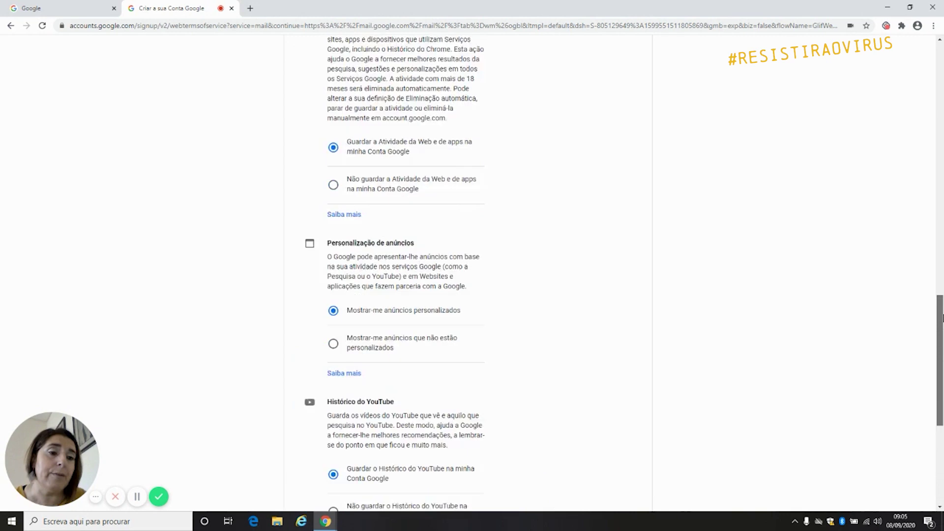
drag(940, 221, 938, 317)
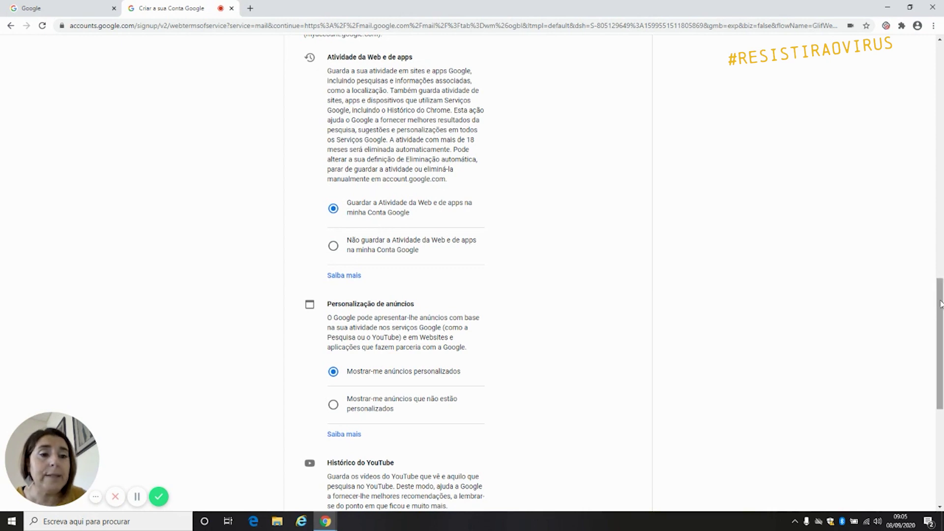
drag(936, 301, 937, 351)
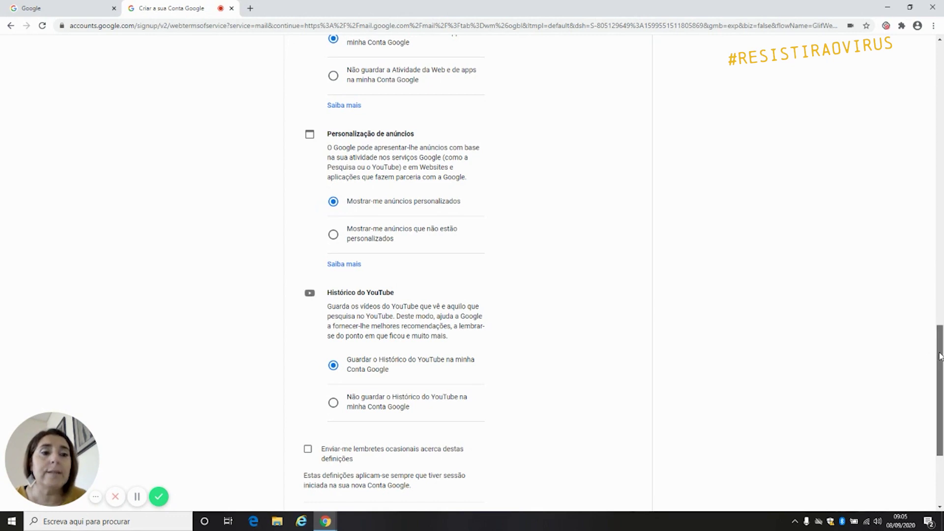
drag(940, 354, 942, 464)
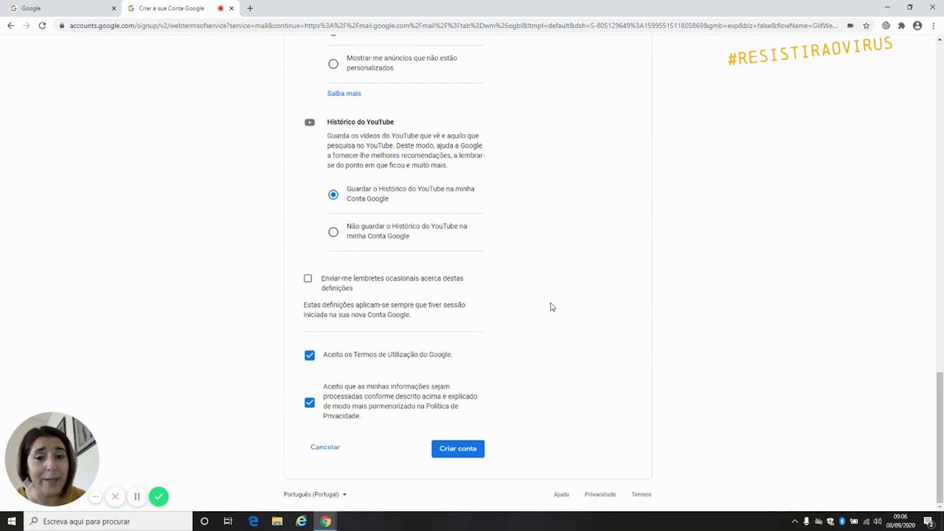
Step: Confirm 'Criar conta' with YouTube history kept and reminders off to finish the account
click(458, 449)
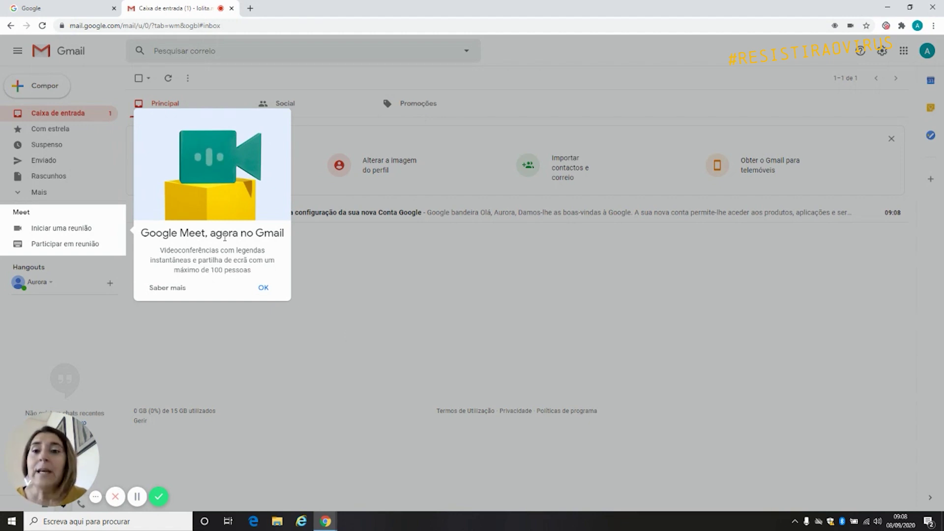
Step: Close the 'Google Meet, agora no Gmail' announcement with OK
click(255, 288)
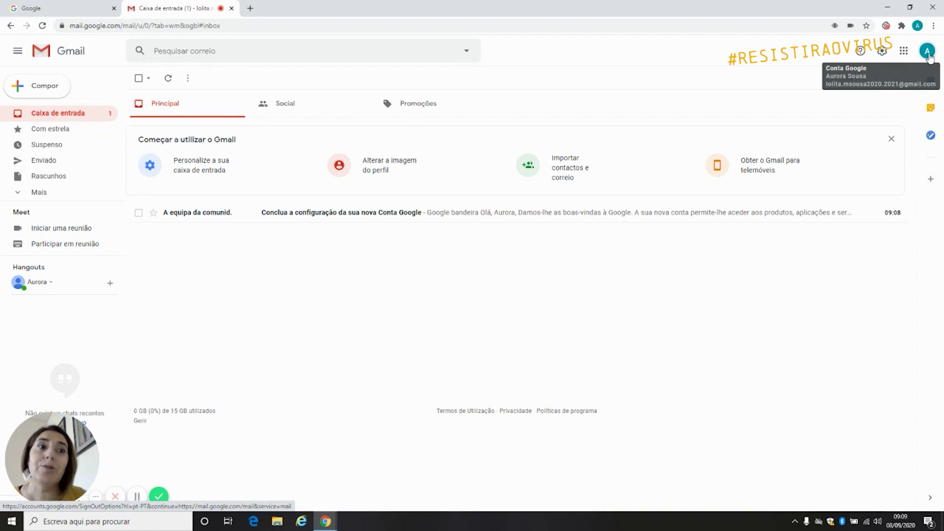
Step: Sign out of the new Gmail account via 'Sair' in the avatar menu
click(928, 53)
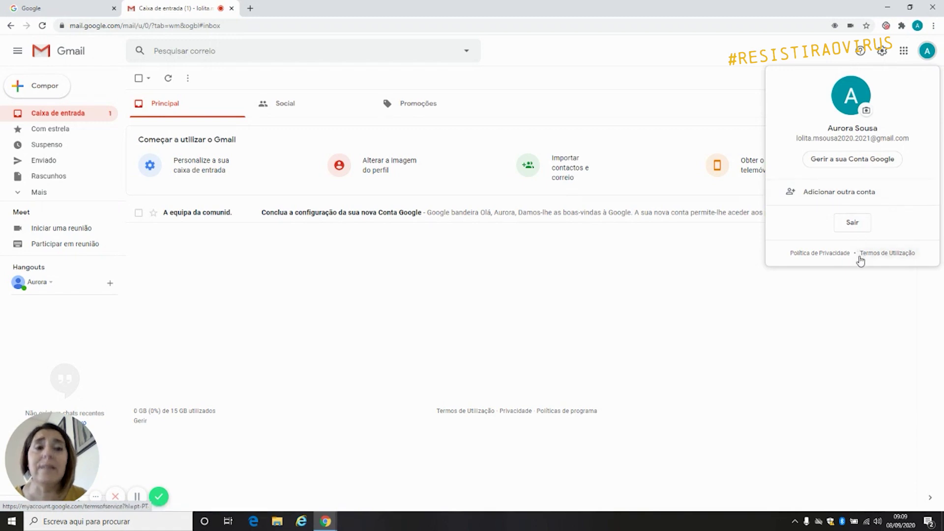
click(859, 223)
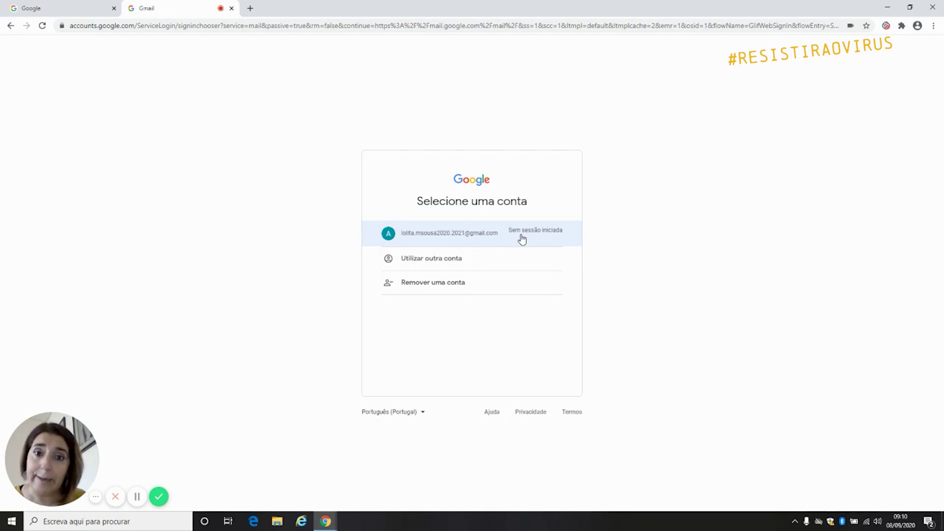
Step: Choose to remove the new account and bring up the 'Remover a conta?' confirmation
click(441, 290)
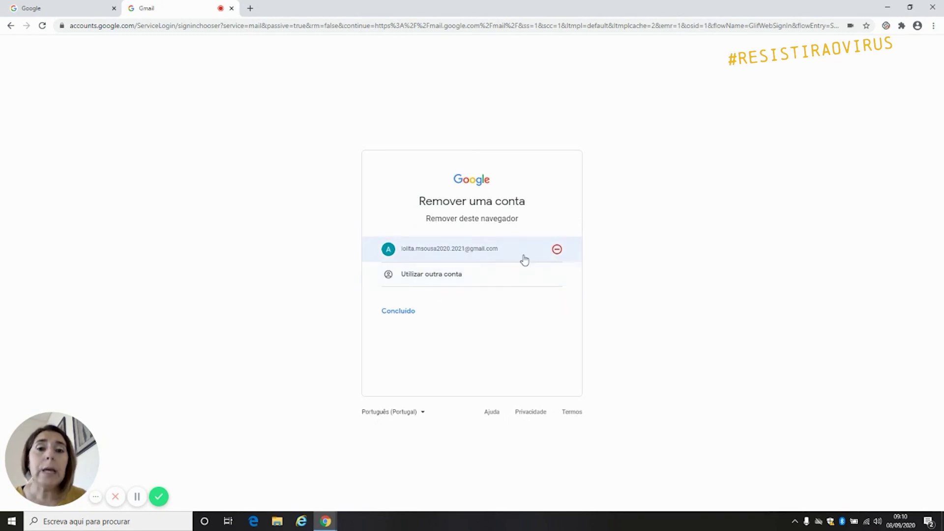
click(556, 251)
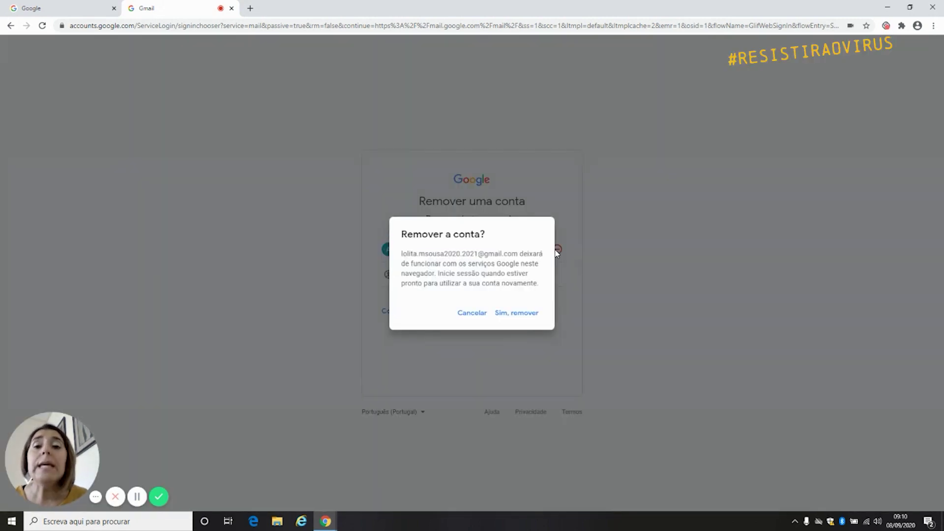